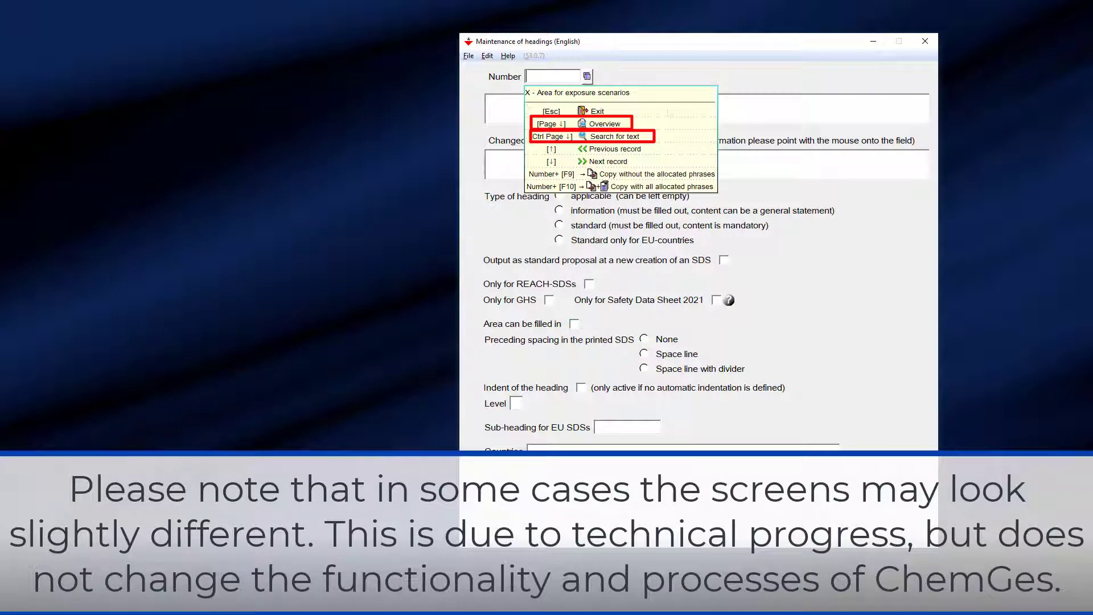
- Browse the headings overview through sections 4, 7 and 10, then close it
click(637, 123)
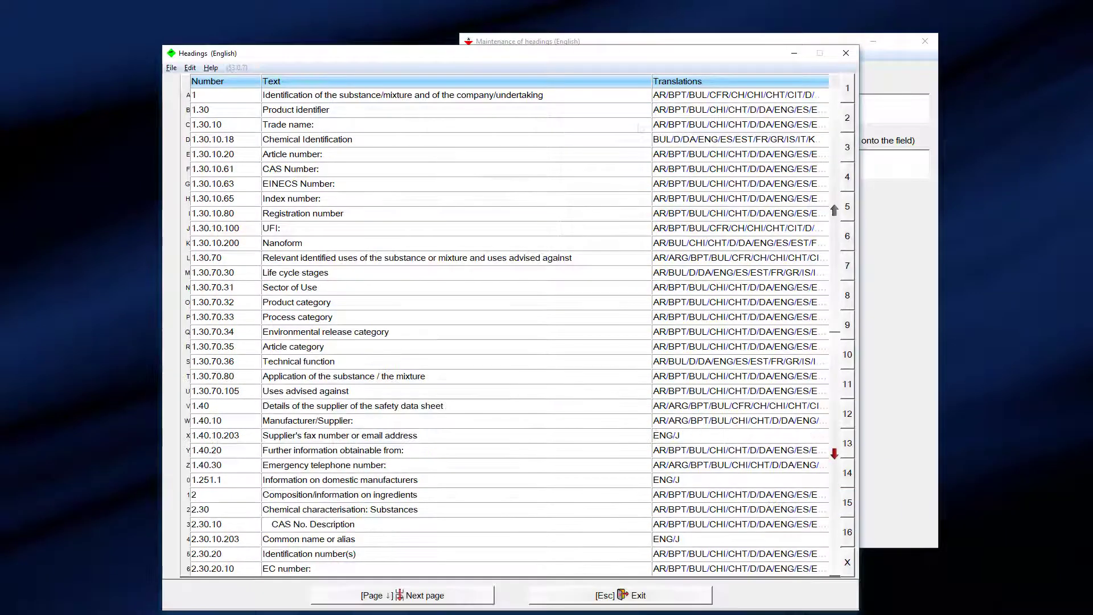
click(847, 177)
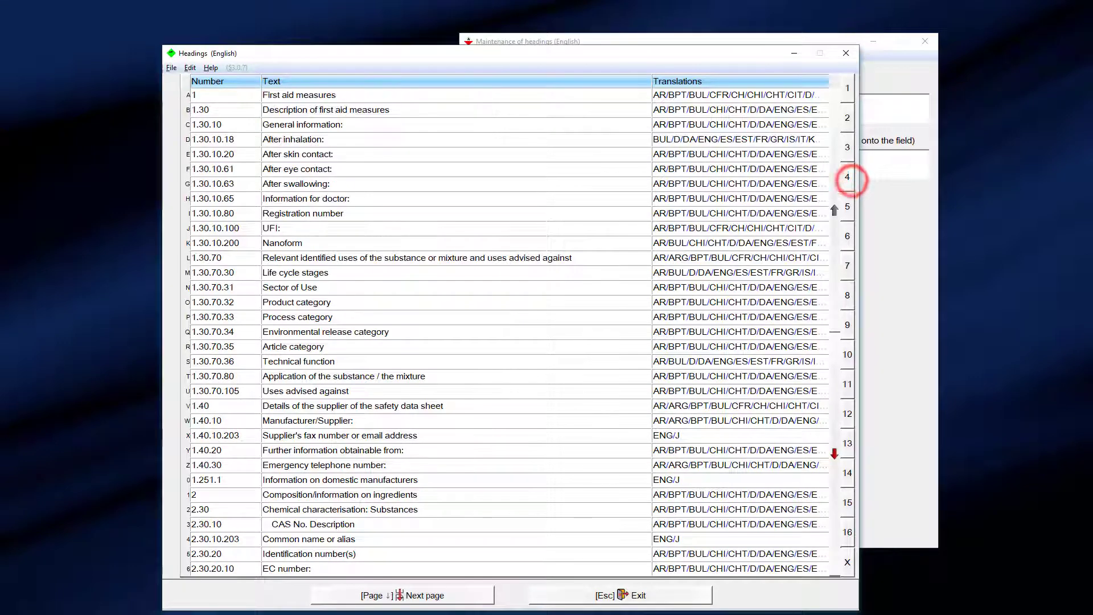
click(847, 266)
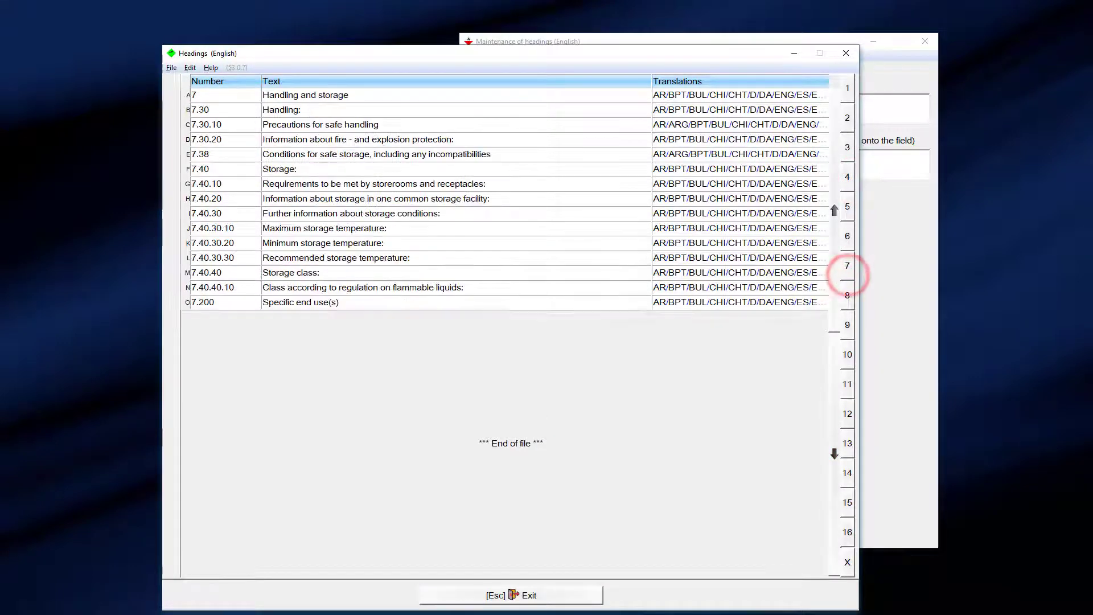
click(848, 358)
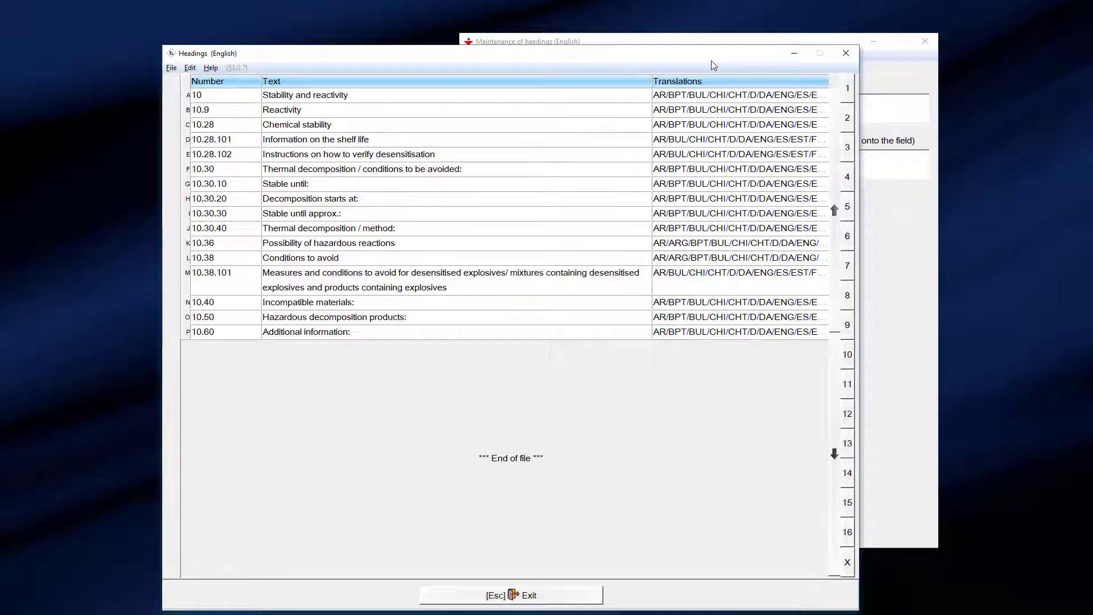
mouse_move(718, 96)
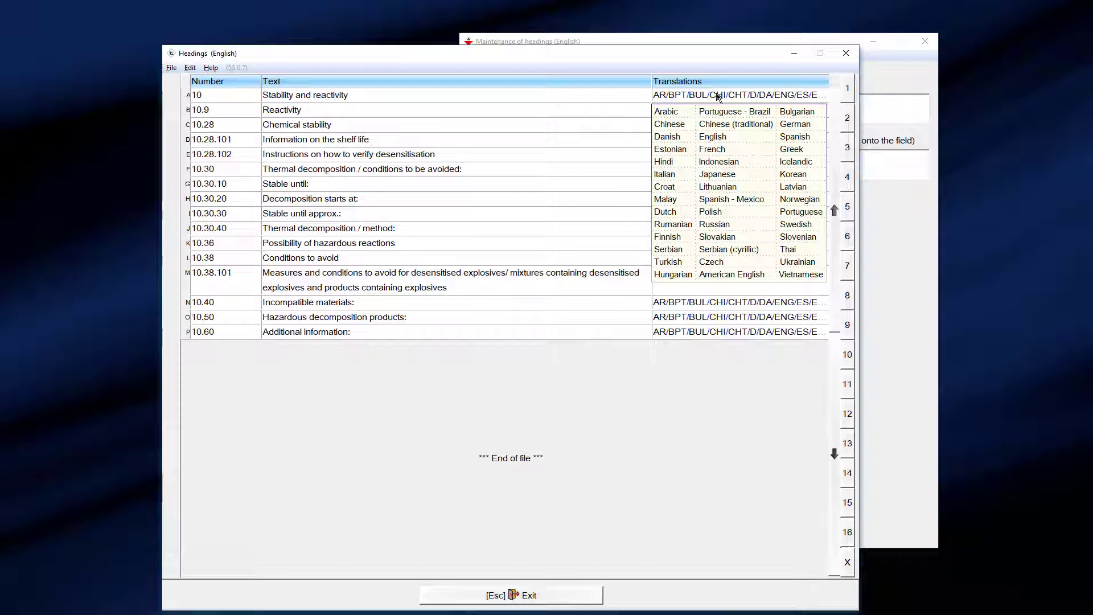
click(846, 53)
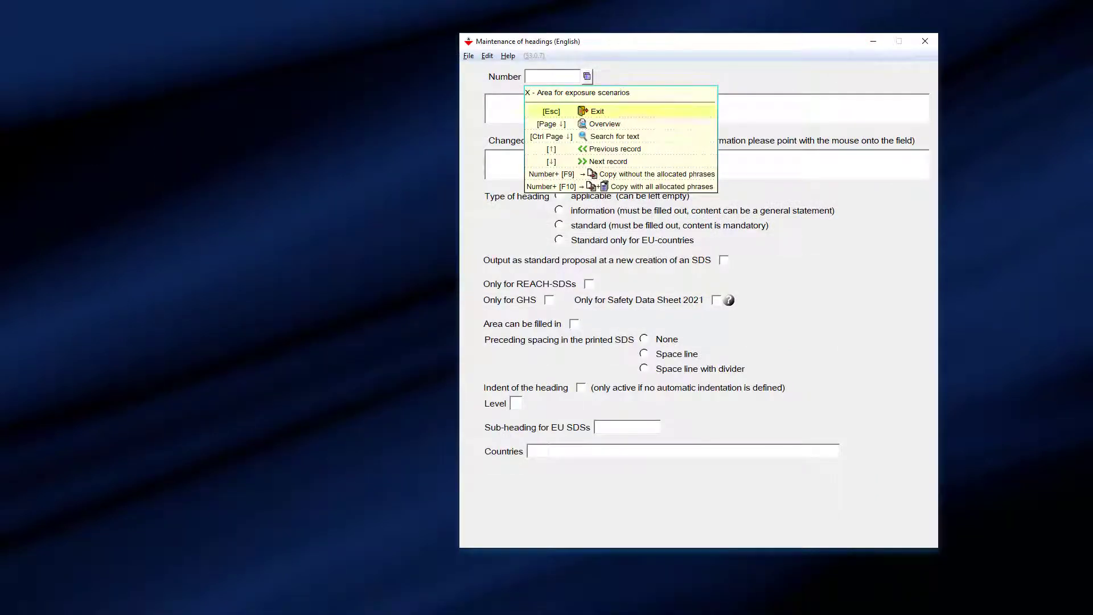
- Search the headings for 'HAZ' and open 5.50 Special hazards from the results
click(636, 136)
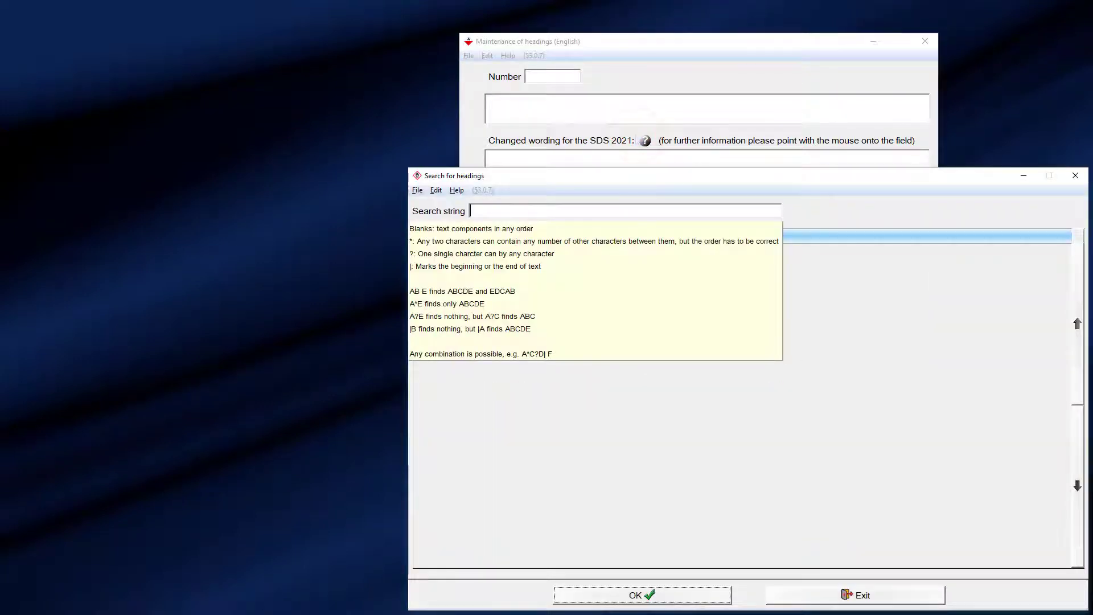
text(HAZ)
double_click(559, 488)
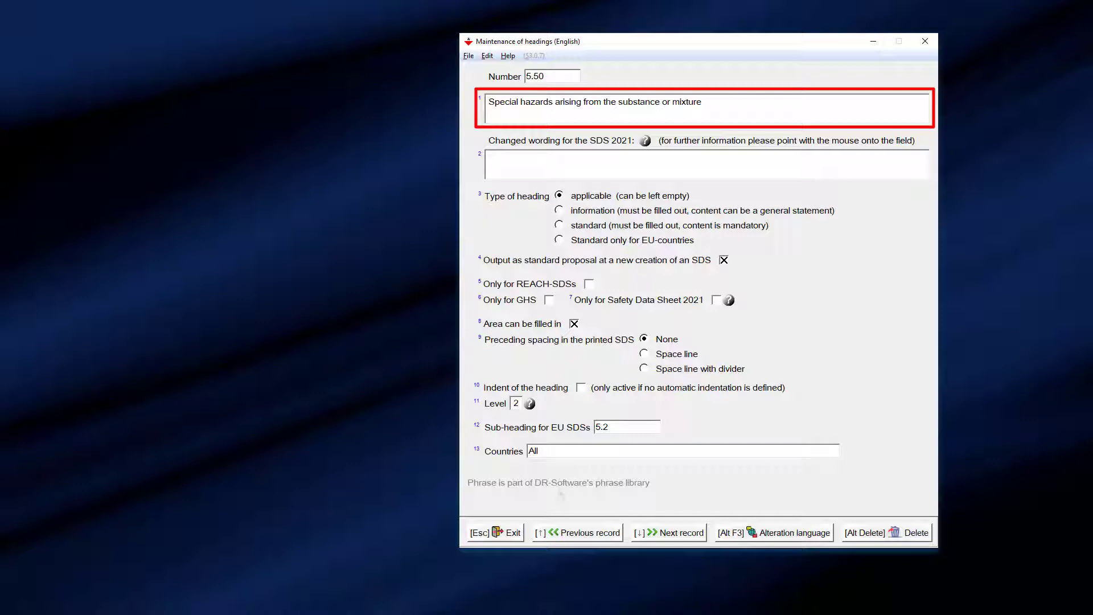
- Leave heading 5.50 and load heading 9.30.20, 'X - Area for exposure scenarios'
key(Escape)
text(9.30.20)
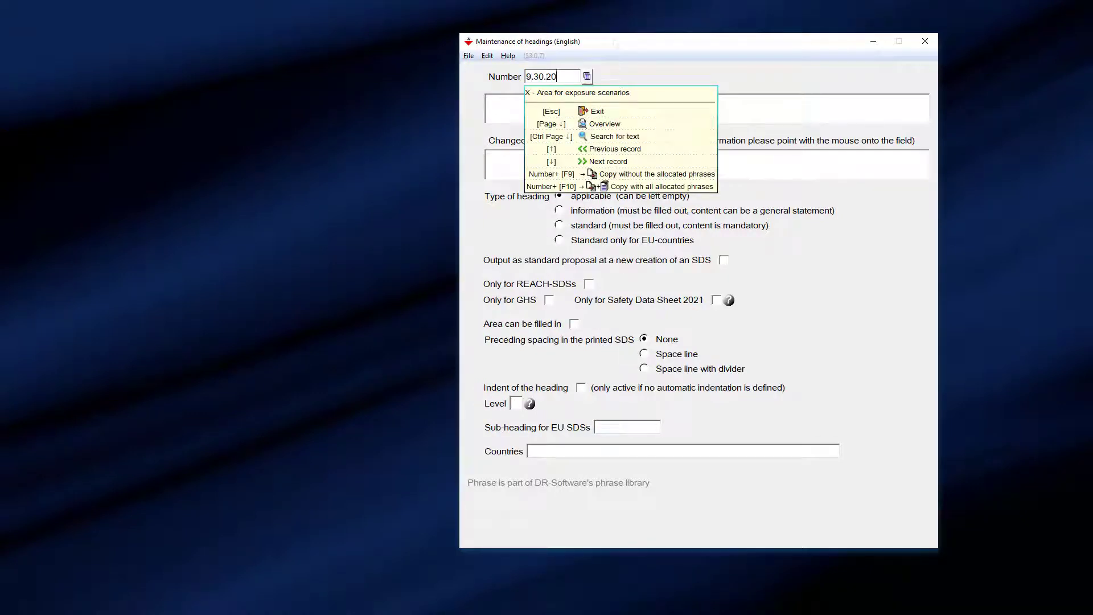
key(Return)
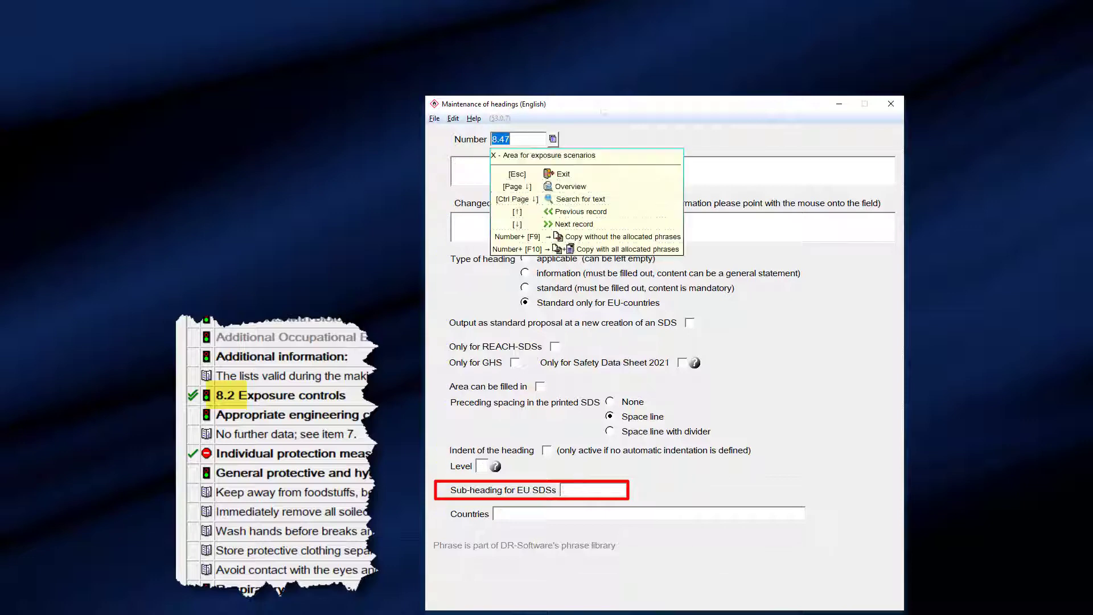
- Create heading 8.49 with the text 'Test phrase' and open its country selection
text(8.49)
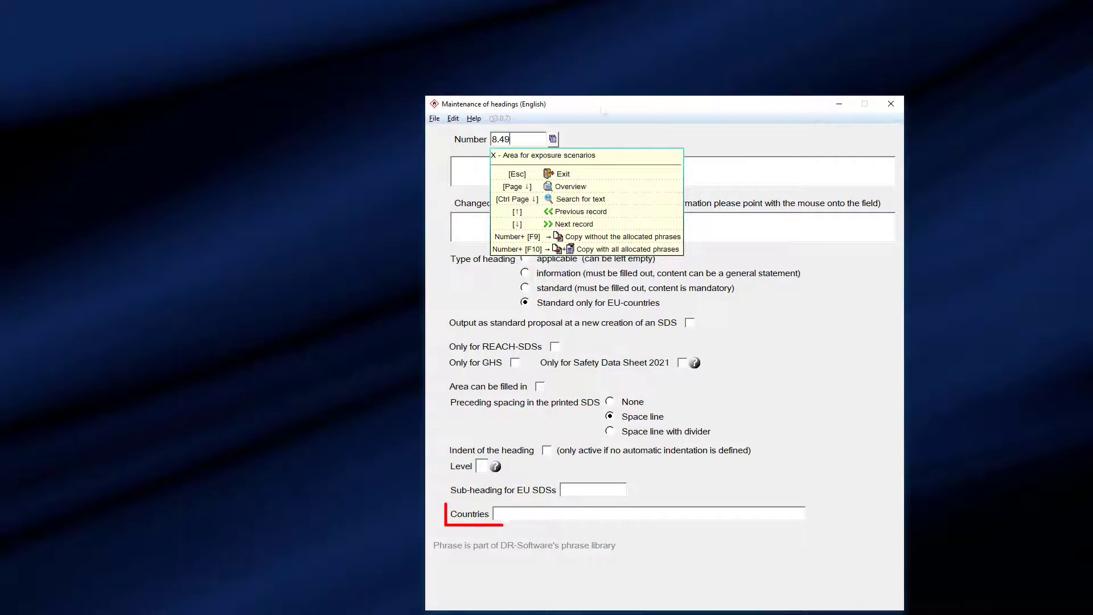
key(Return)
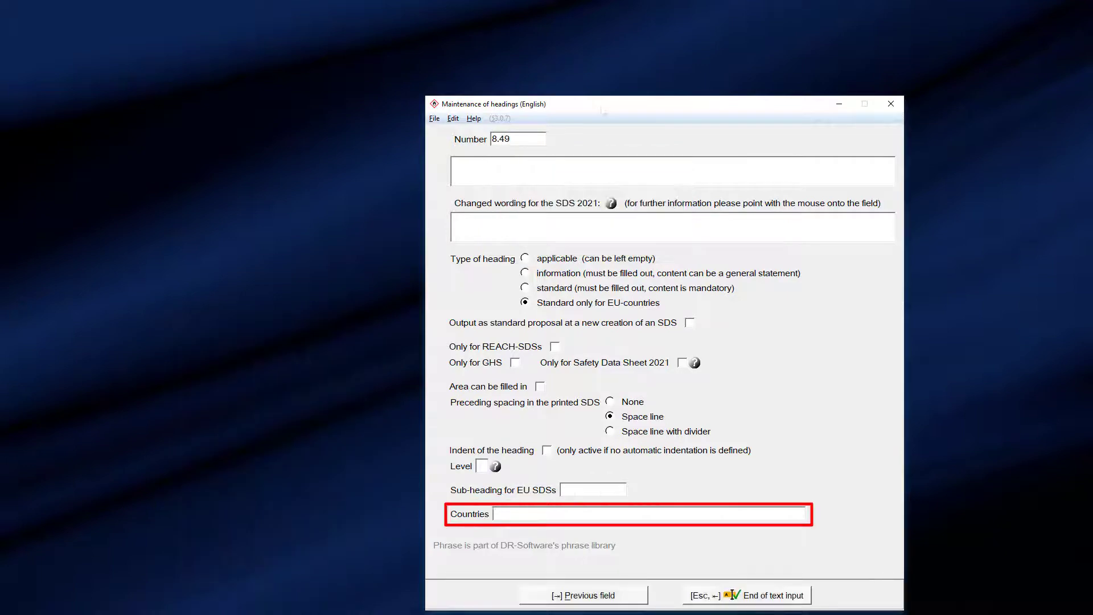
text(Test phrase)
key(Return)
click(547, 513)
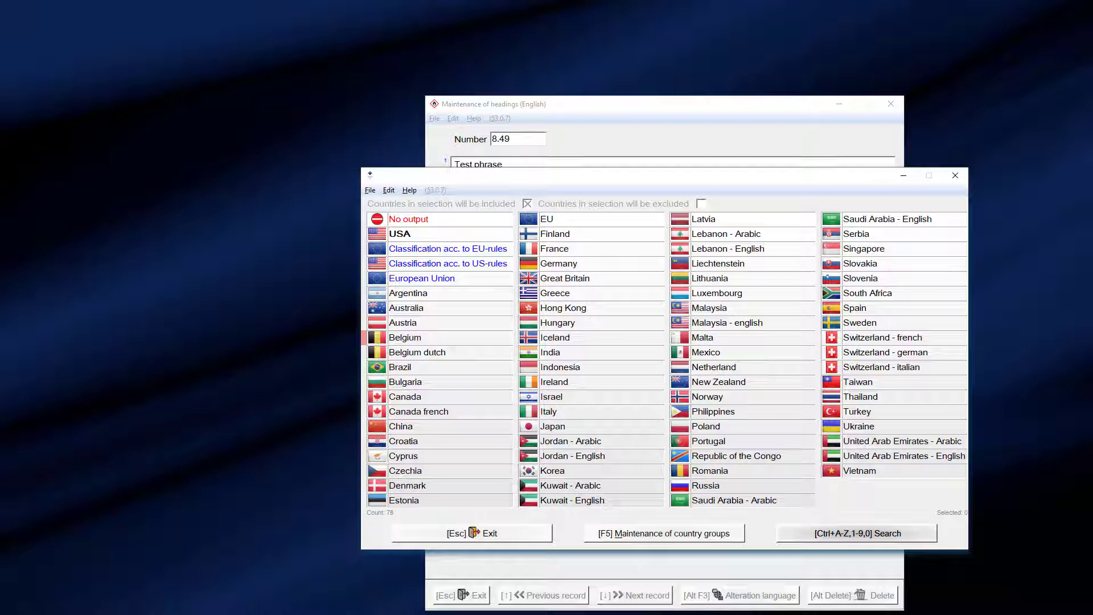
- Include Belgium, Brazil and China in heading 8.49's country selection
click(450, 339)
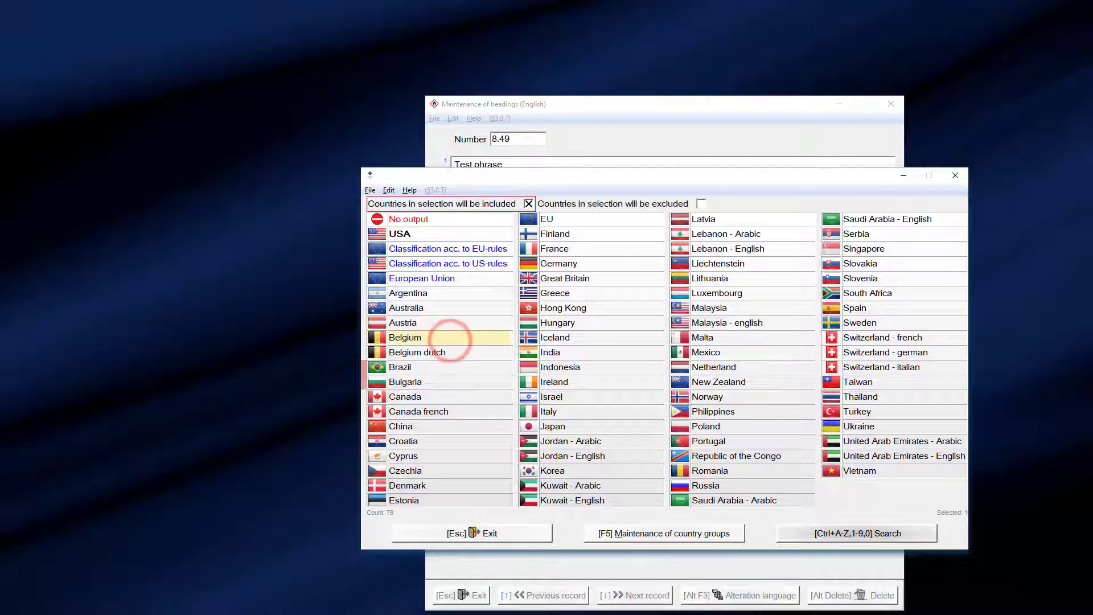
click(445, 372)
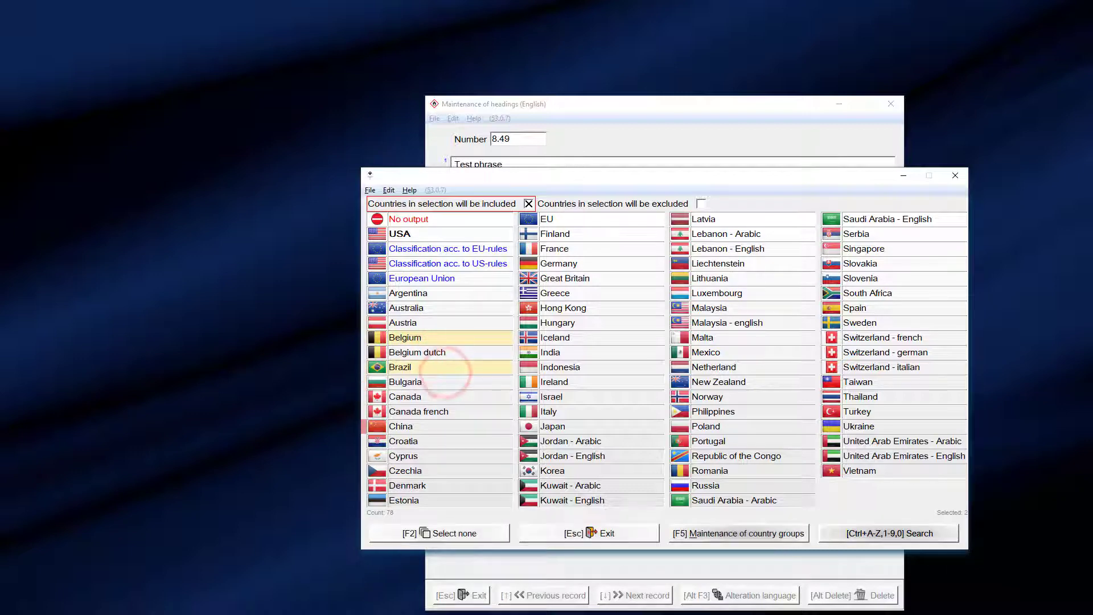
click(438, 431)
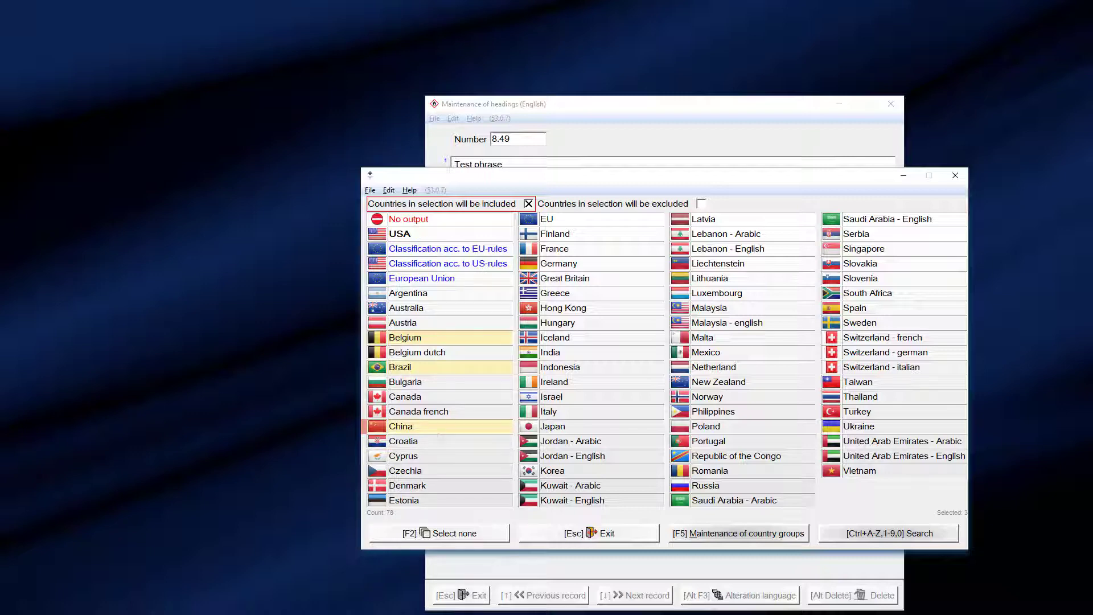
- Add a new country group described as 'DACH countries' in the country groups maintenance
click(755, 533)
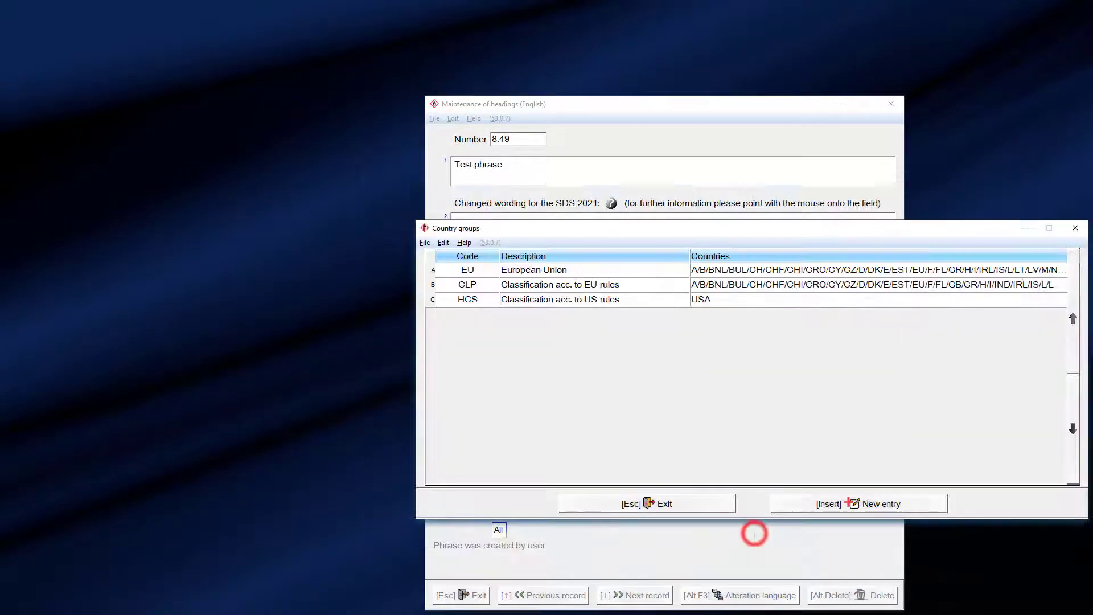
click(805, 499)
text(C)
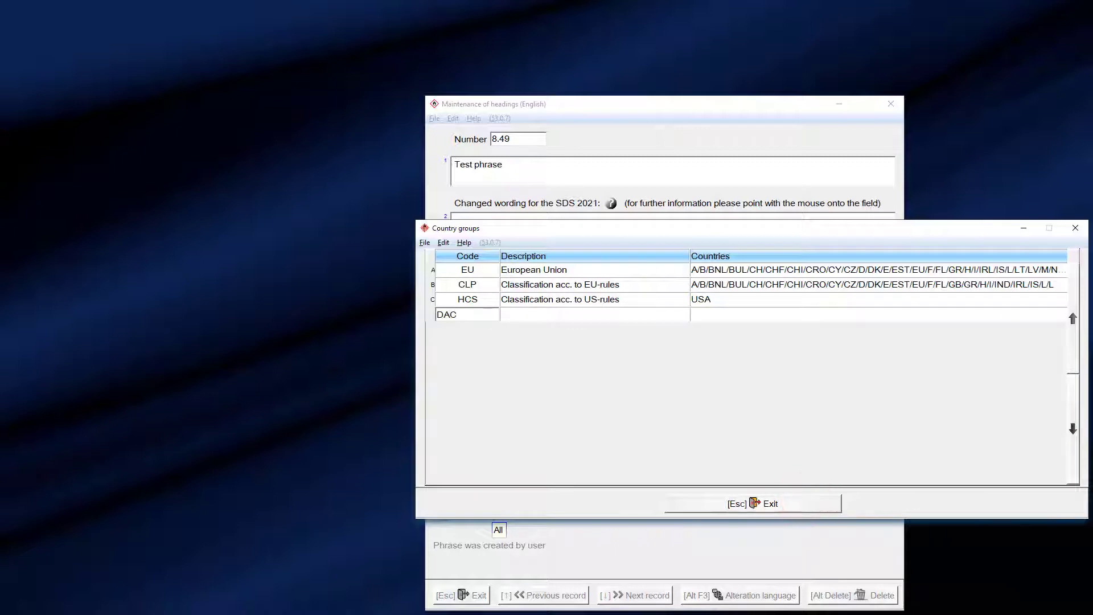
key(Tab)
text(DACH countries)
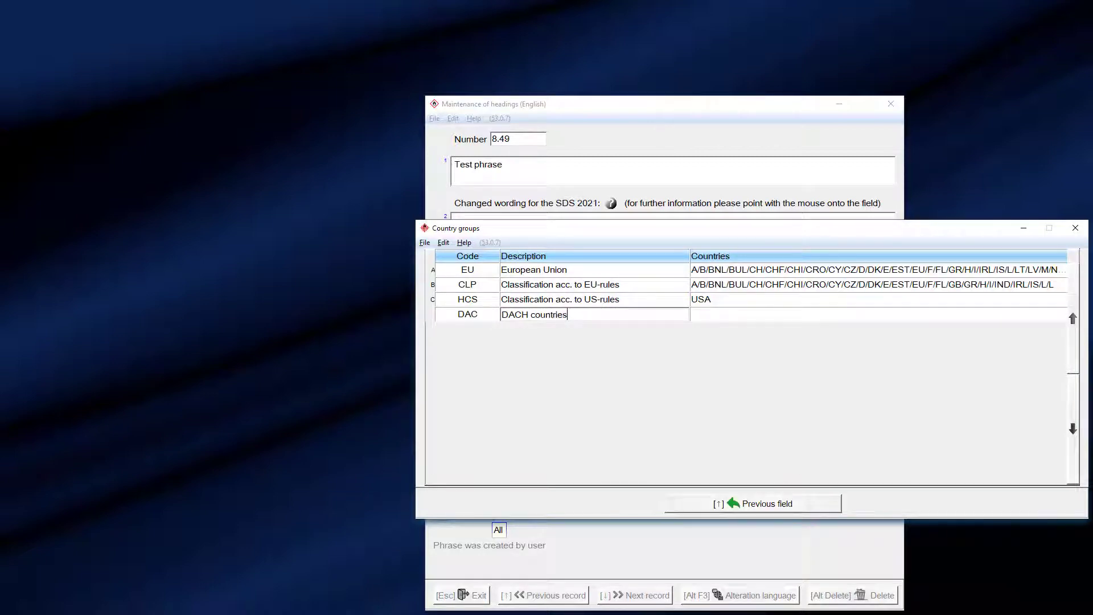
key(Tab)
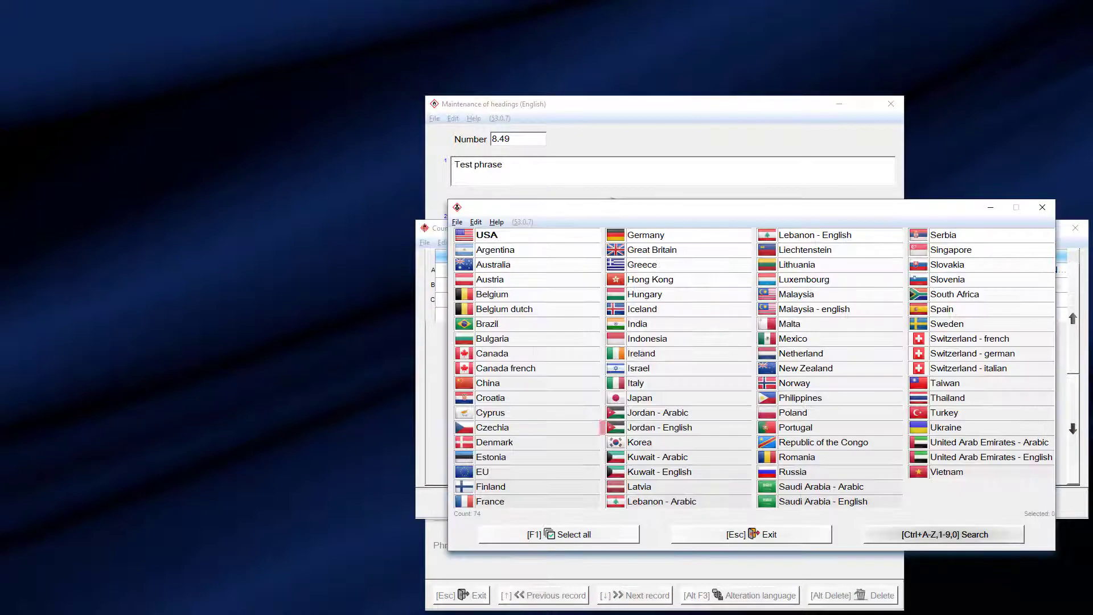
- Put Austria, Germany and Switzerland french, german and italian into the DACH group
click(506, 280)
click(974, 338)
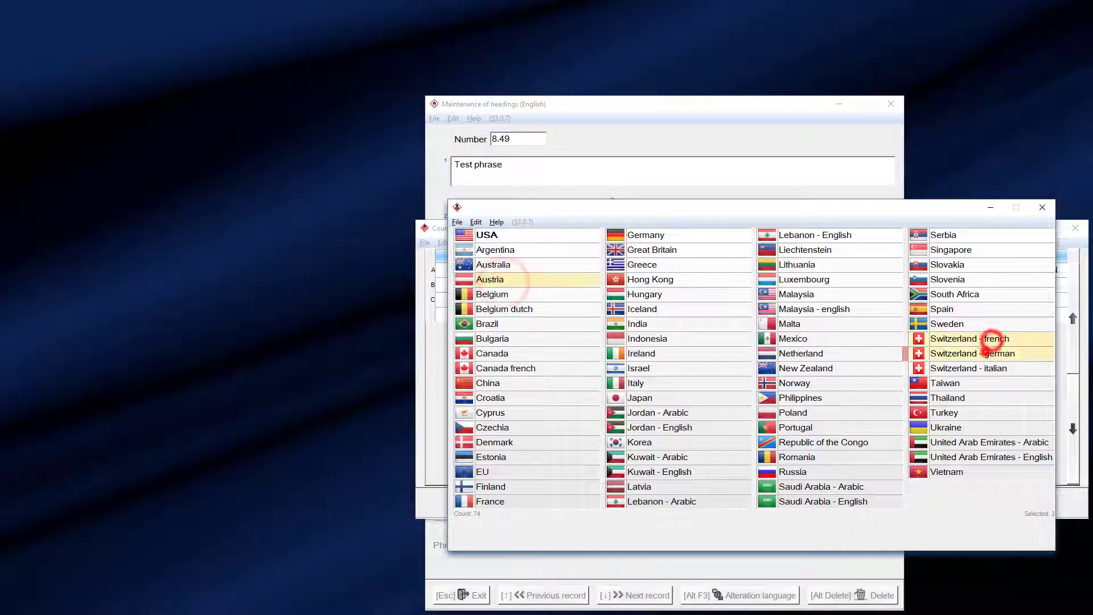
click(976, 353)
click(976, 368)
click(672, 234)
key(Escape)
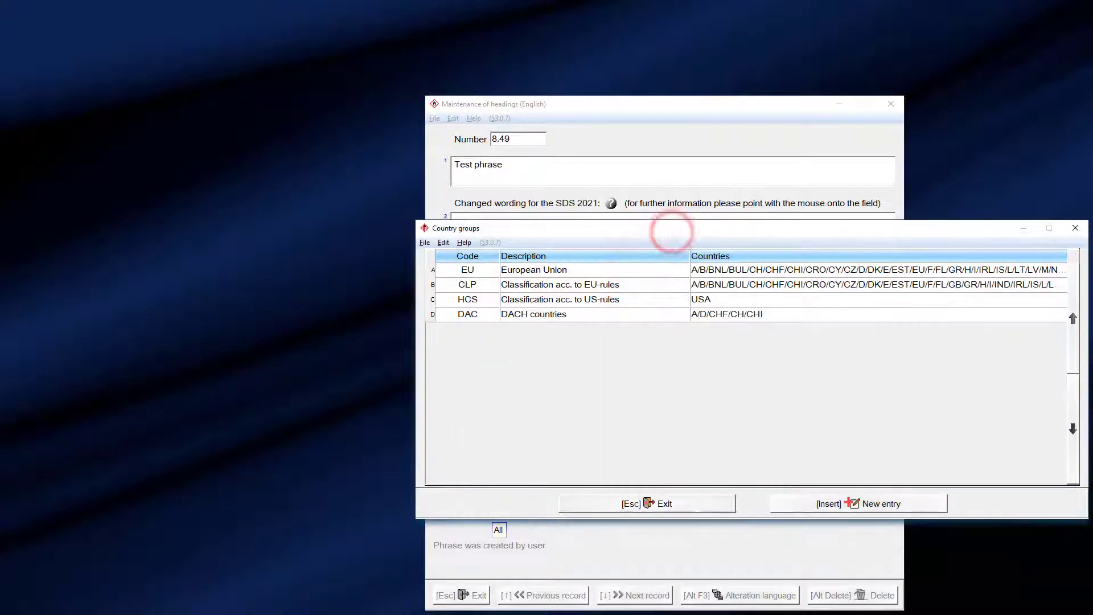
key(Escape)
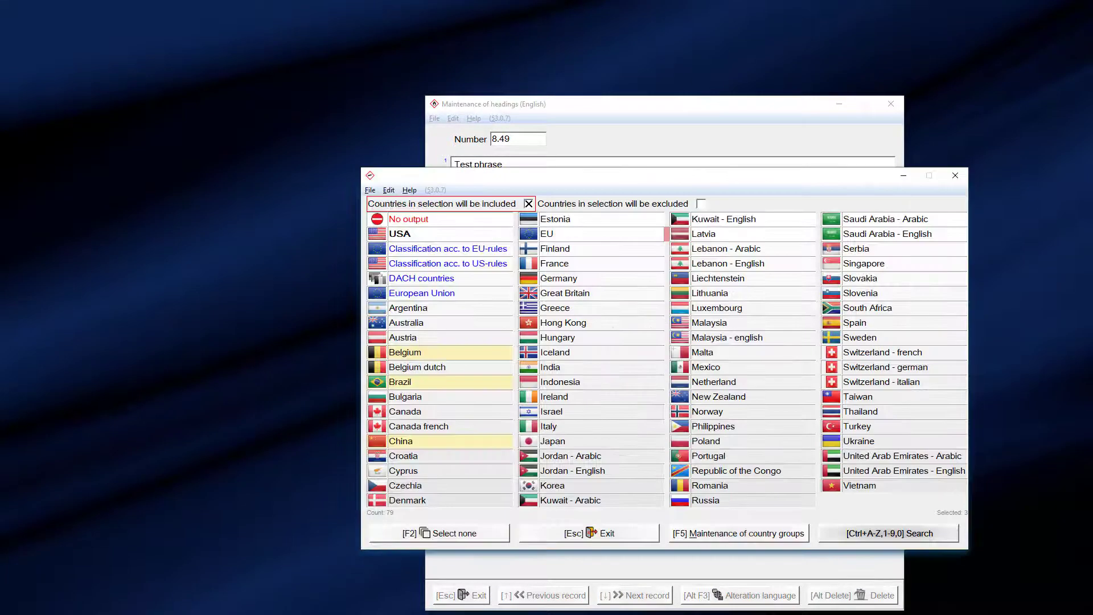
- Add the DACH countries group to heading 8.49 alongside Belgium, Brazil and China
click(454, 278)
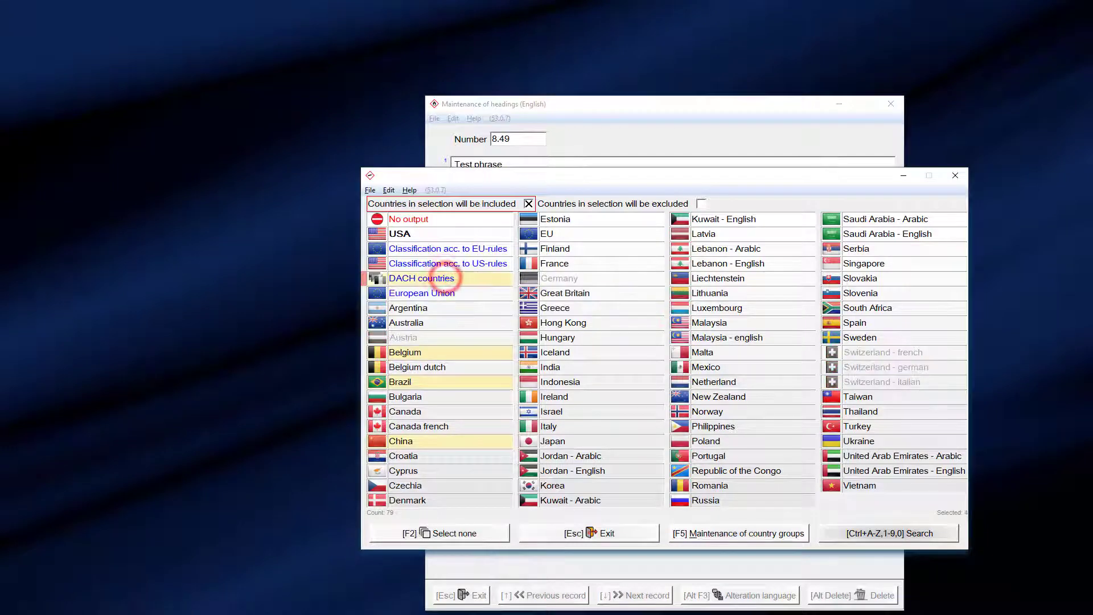
key(Escape)
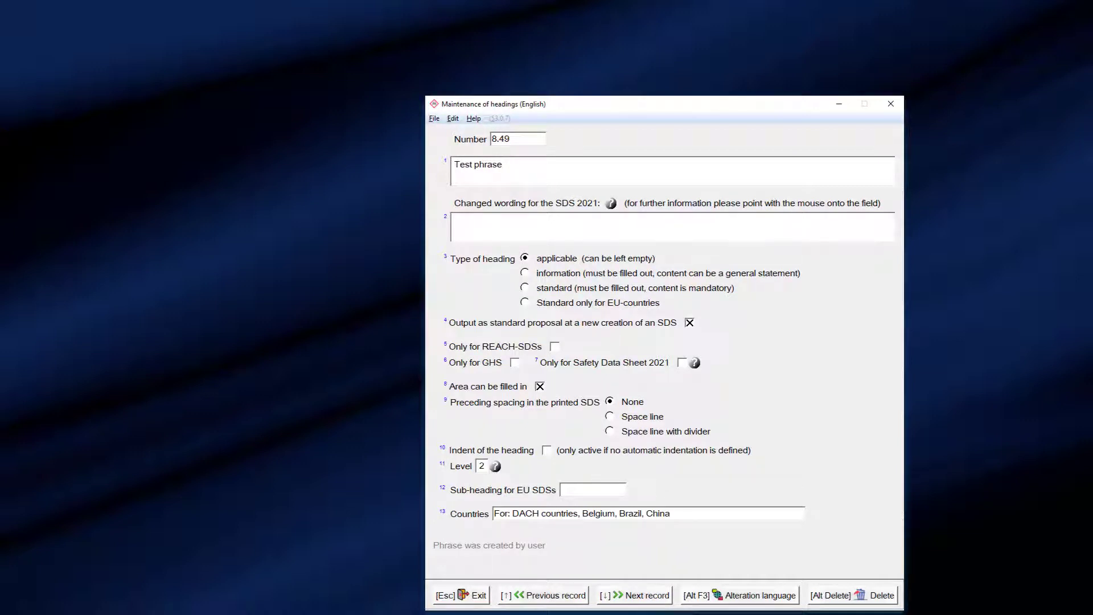
- Save and close heading 8.49 without copying its text into other languages
click(890, 104)
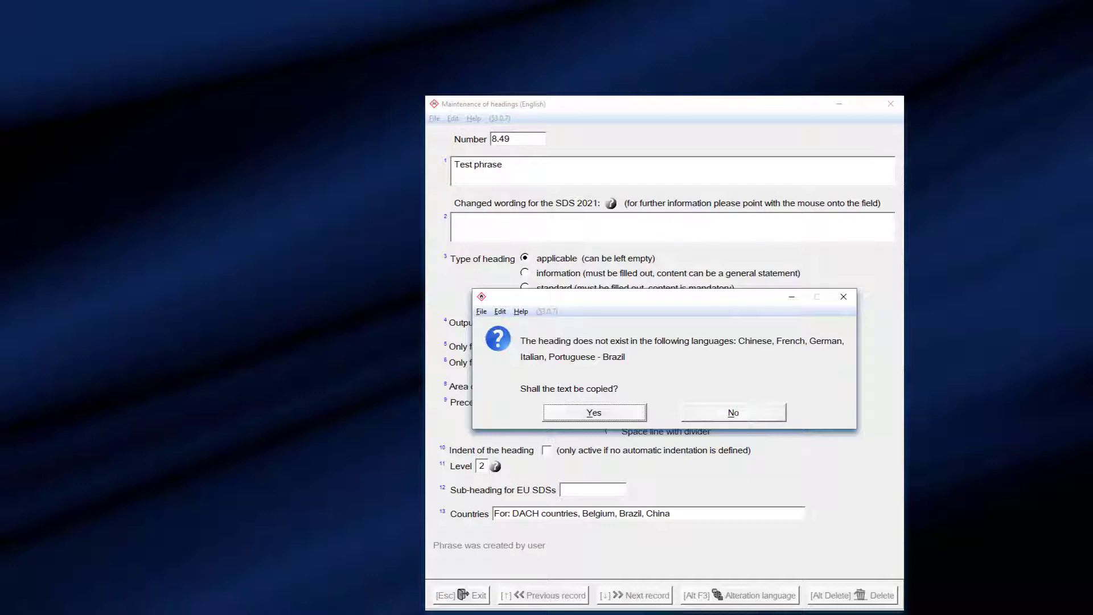
click(709, 412)
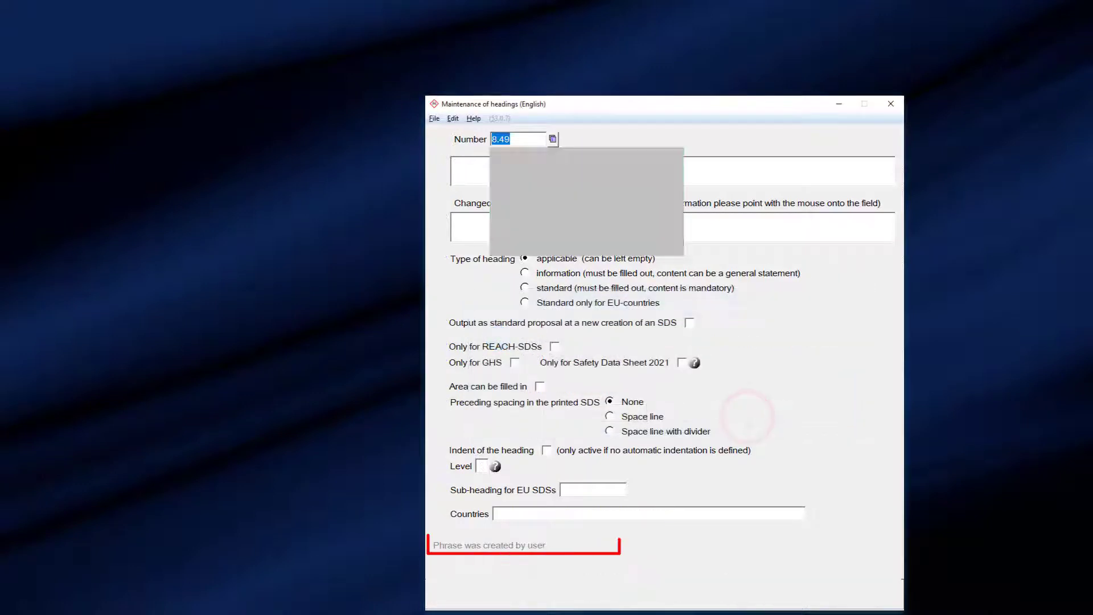
text(8.47)
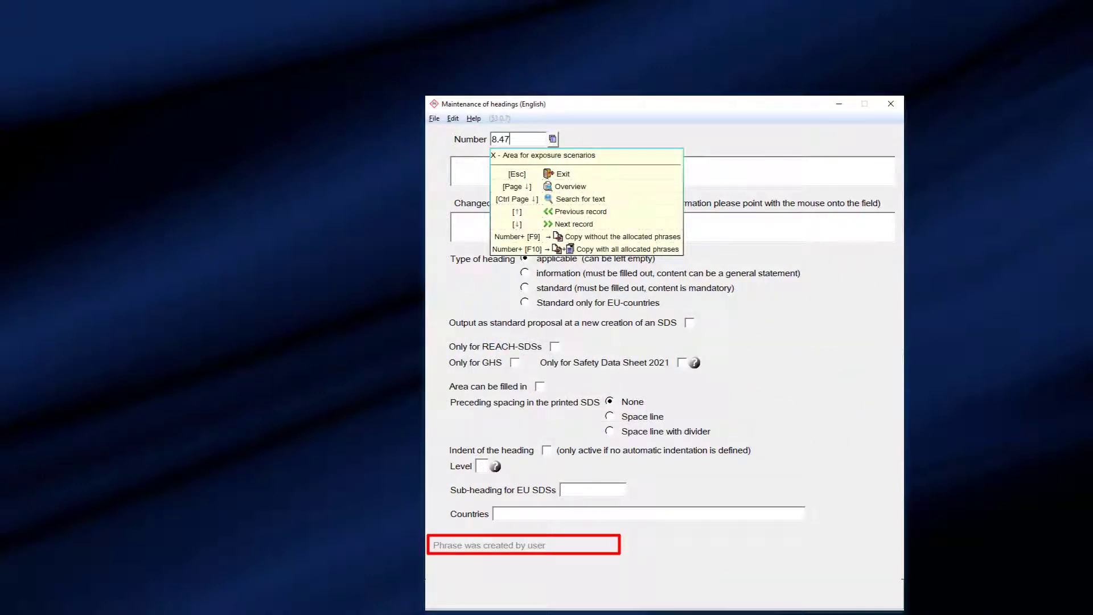
key(Return)
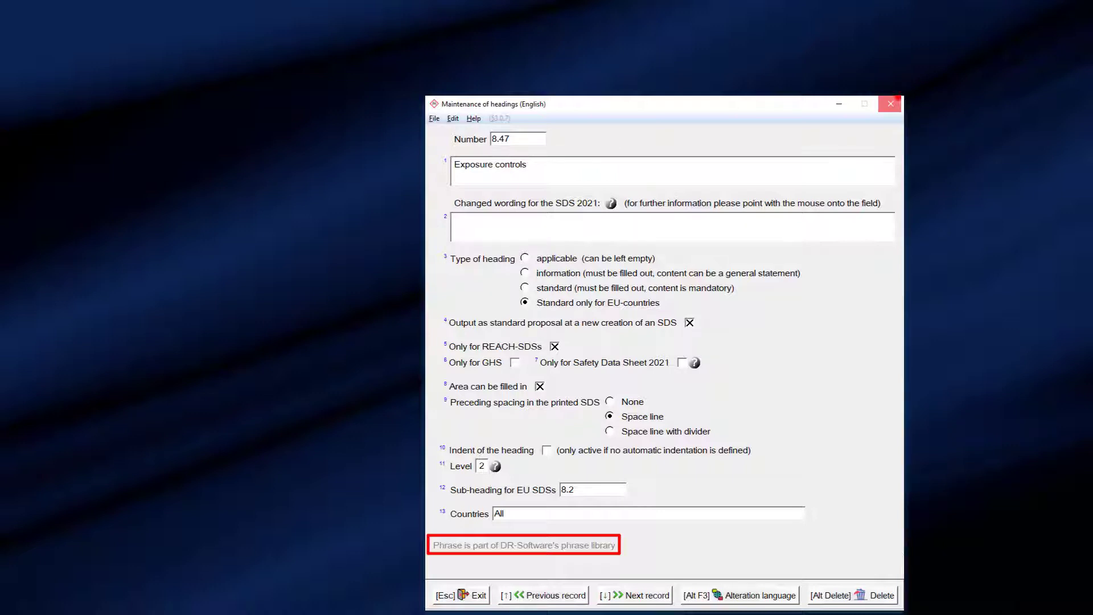
click(891, 103)
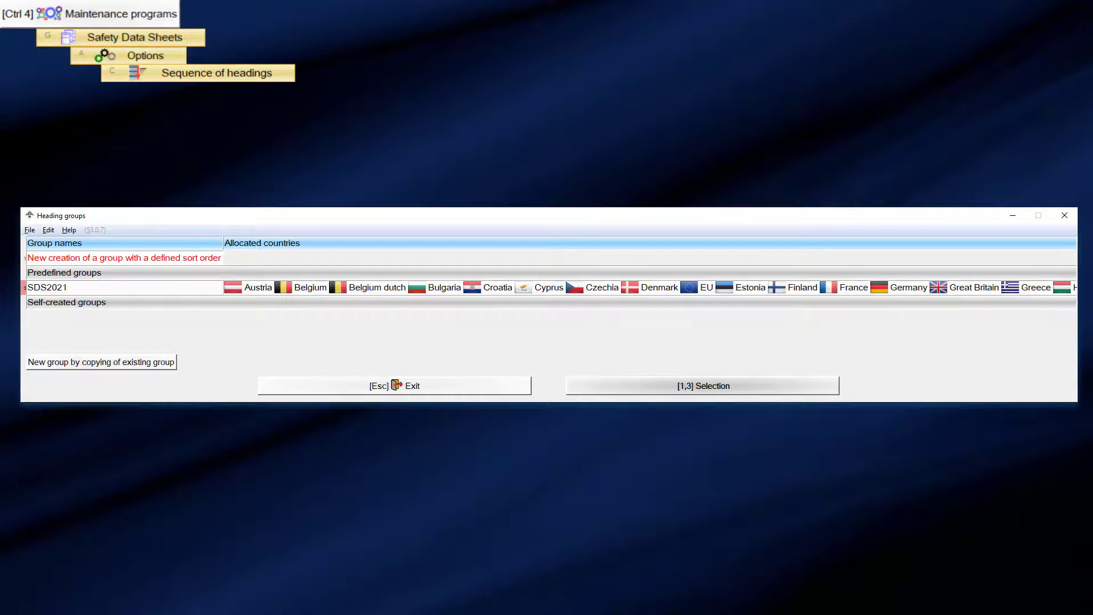
- Open SDS2021's section headings, review its allocated countries, and select section 14 Transport information
double_click(180, 285)
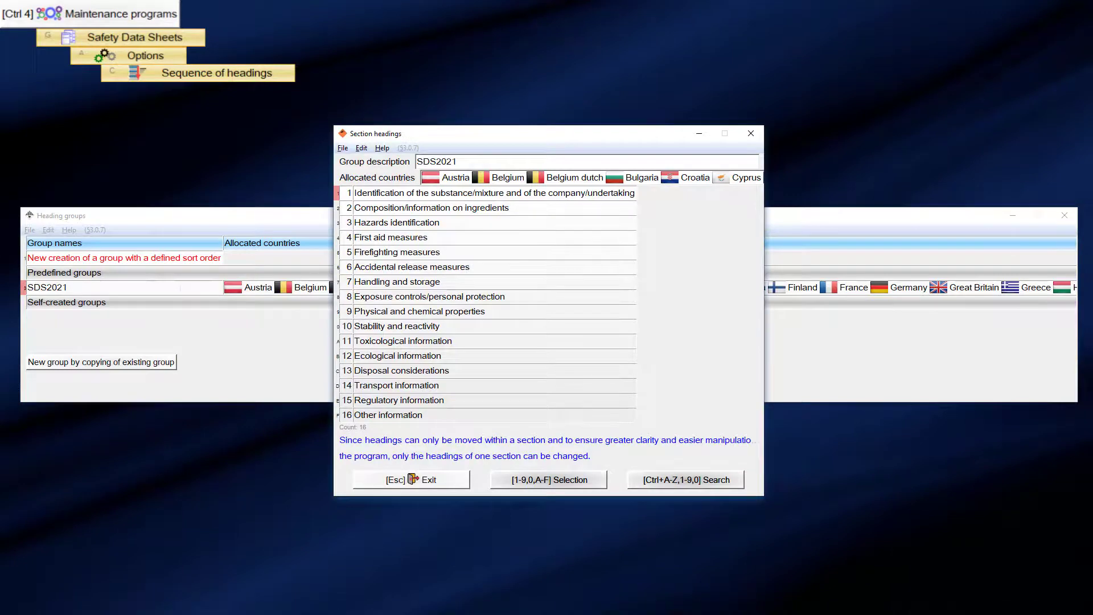
click(484, 177)
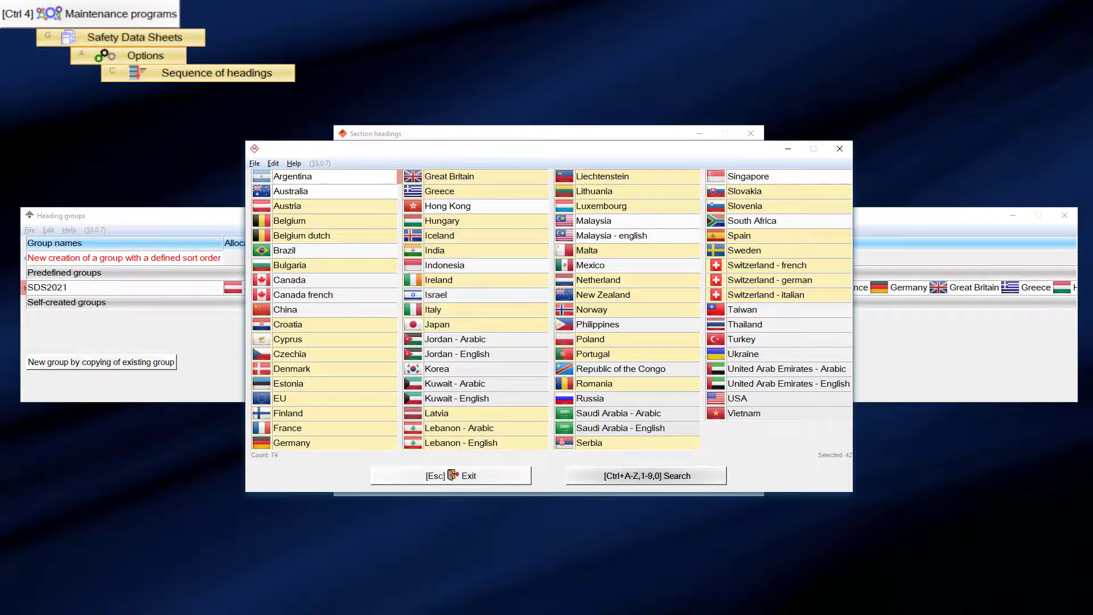
key(Escape)
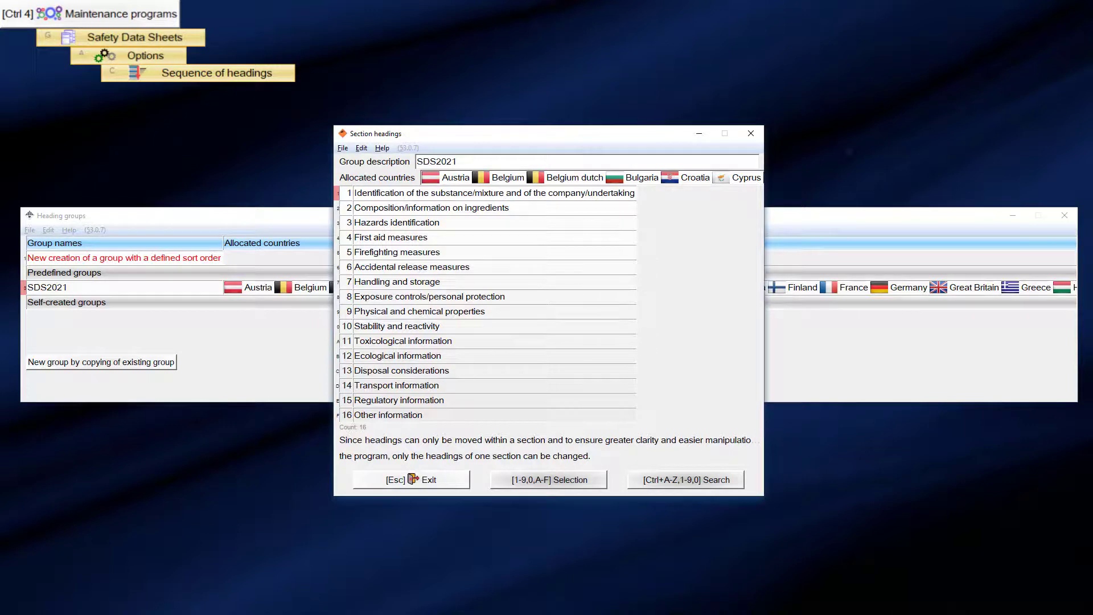
key(c)
click(405, 385)
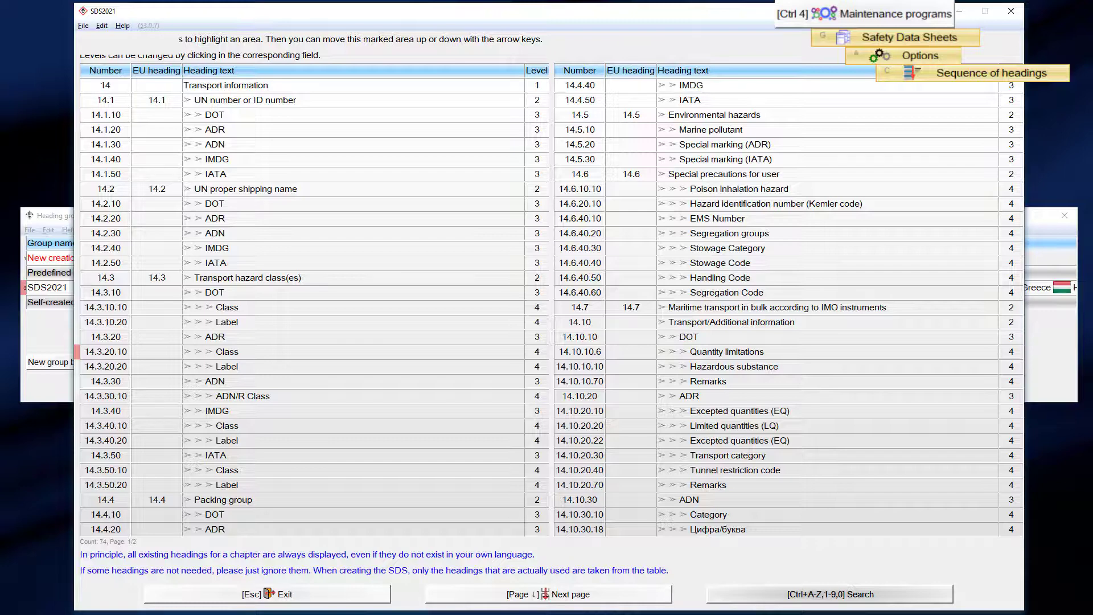
- Mark the four headings 14.6.40.20 to 14.6.40.50, Segregation groups through Handling Code
click(620, 233)
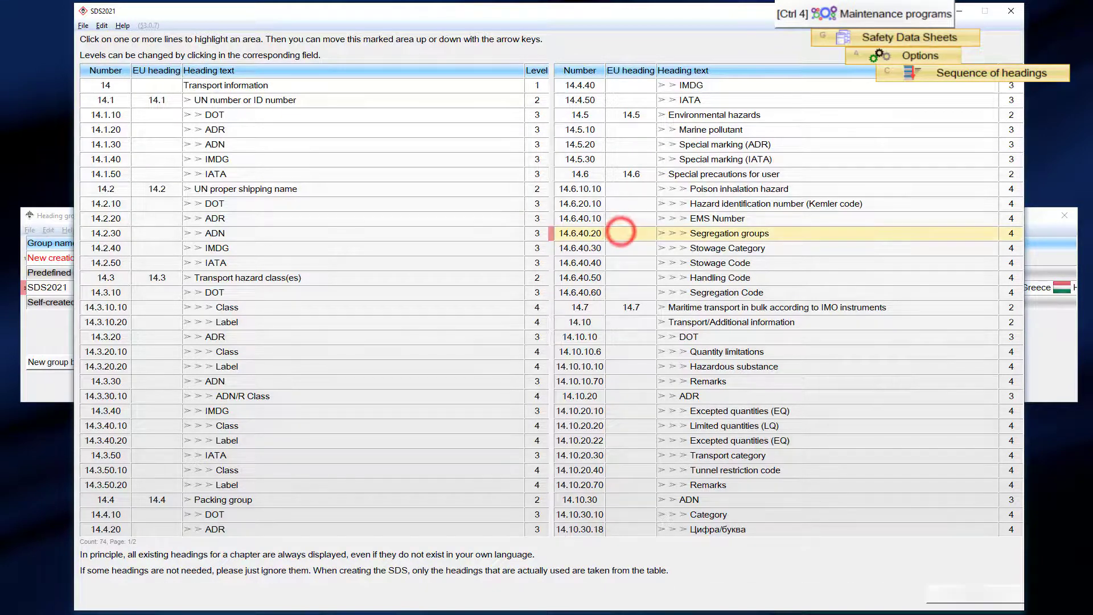
drag(620, 232, 615, 280)
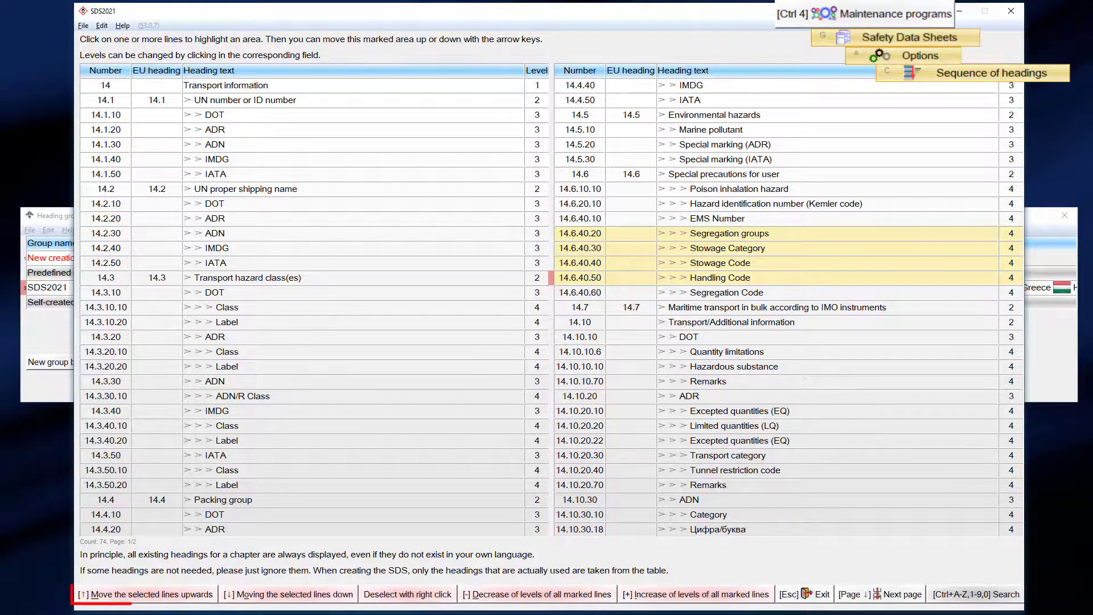
key(Up)
key(Up)
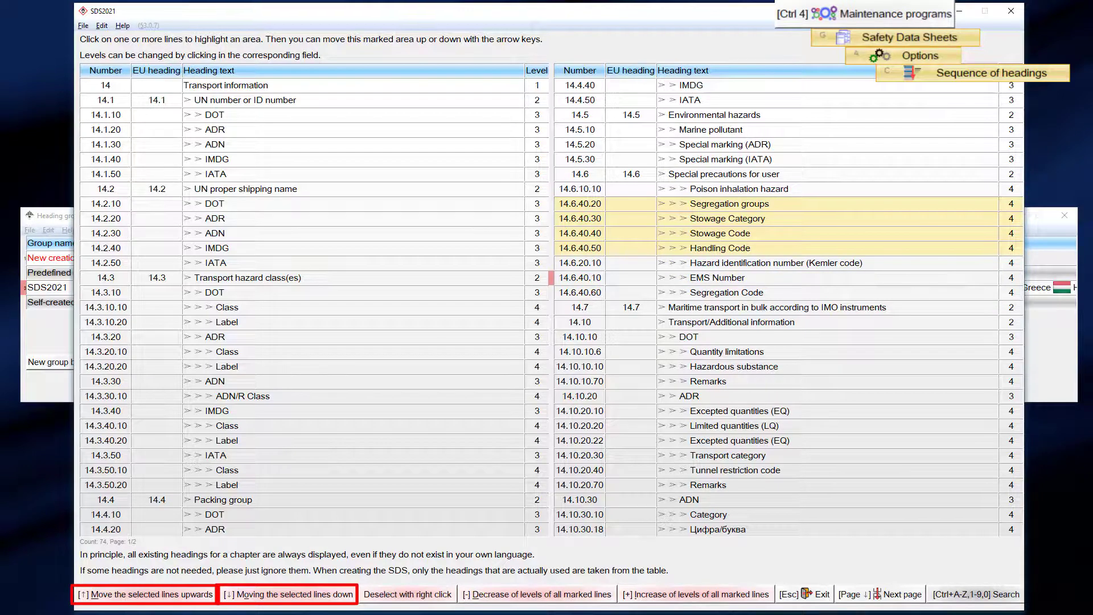
key(Up)
key(Down)
key(Down)
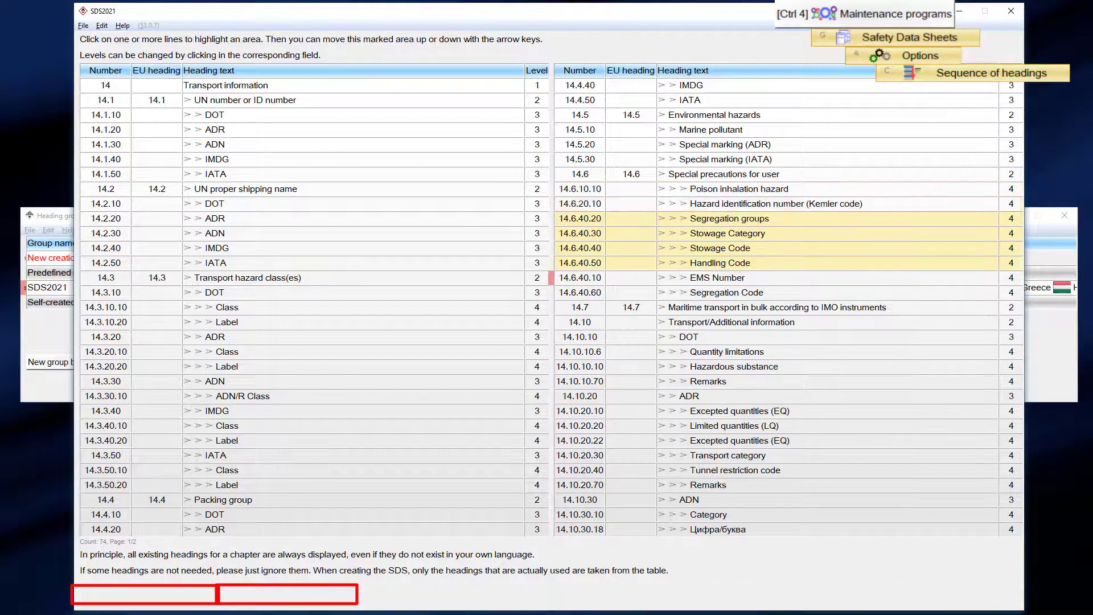
key(Down)
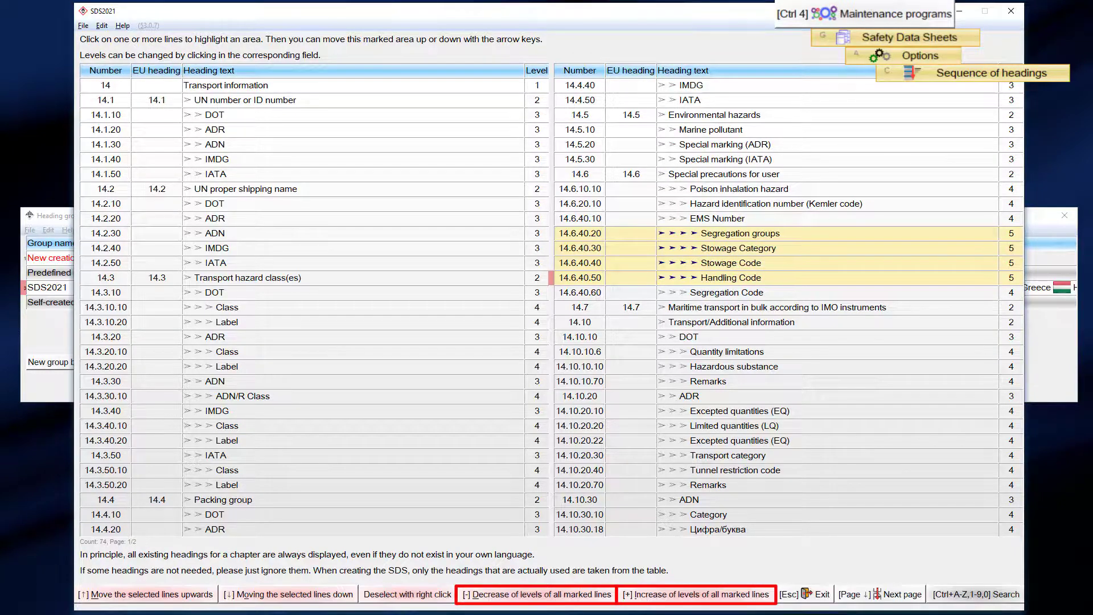
key(plus)
key(plus)
key(minus)
key(minus)
key(minus)
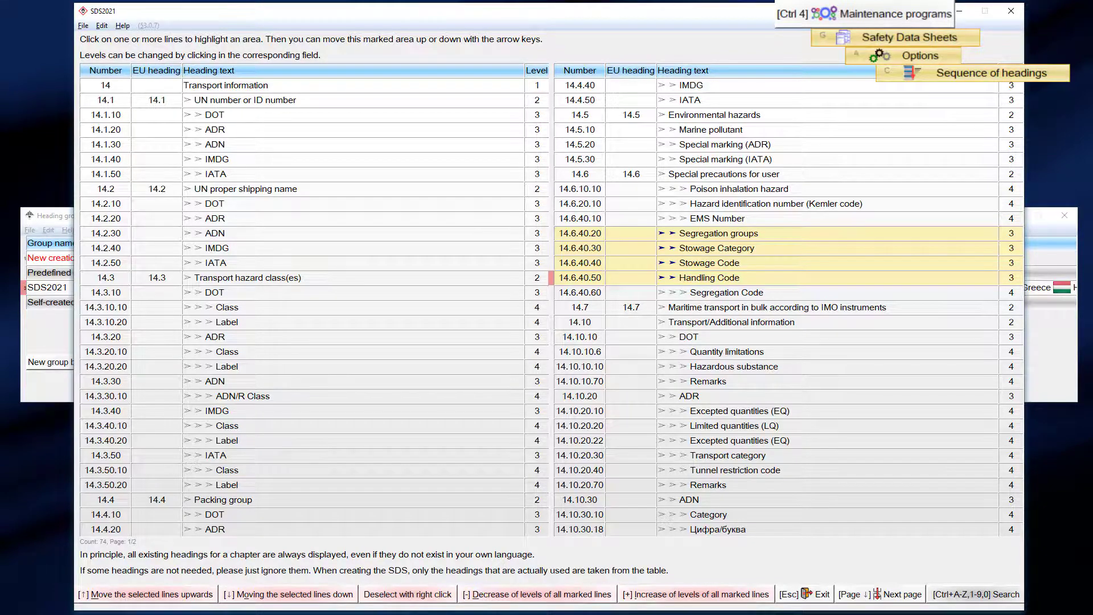
key(plus)
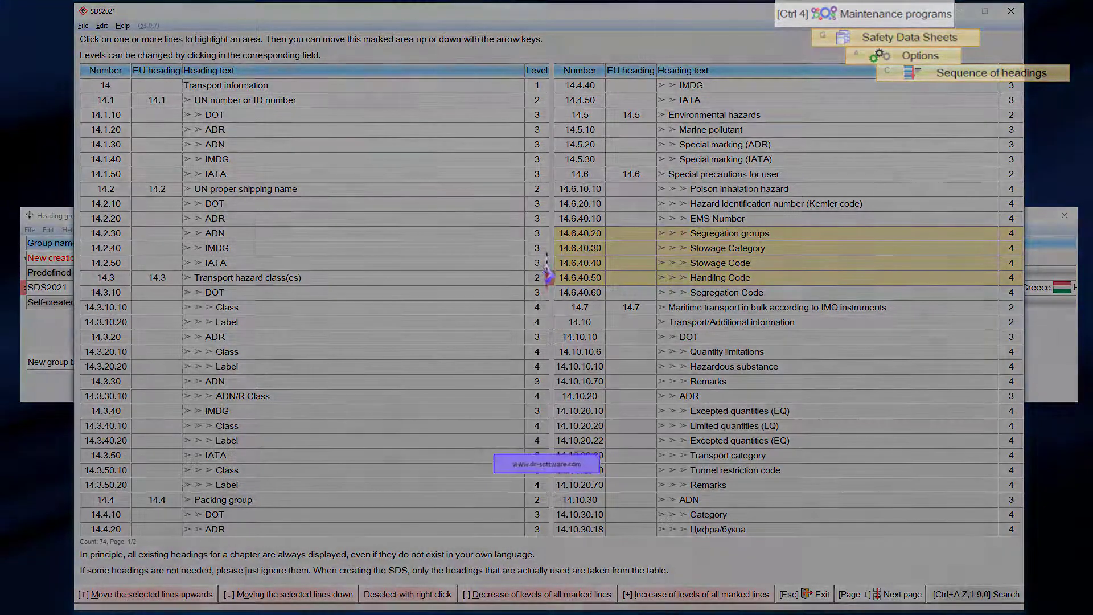